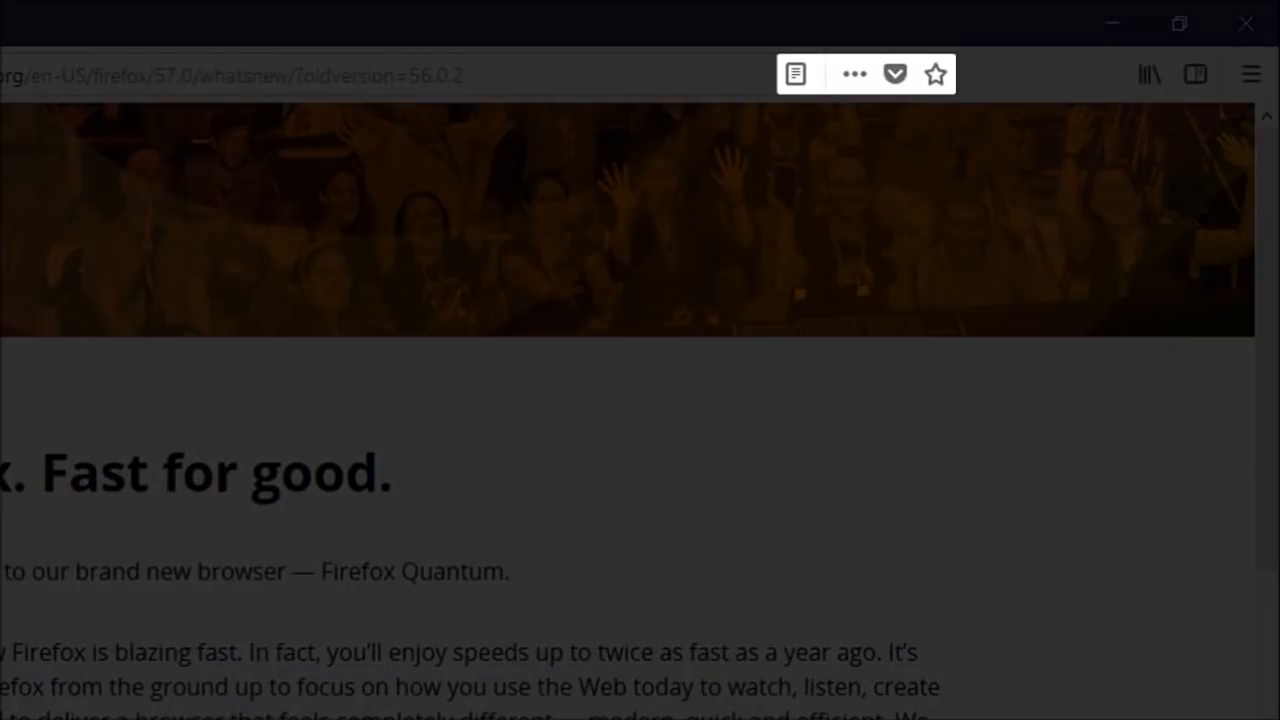
Reveal the address-bar page actions menu with bookmark, Pocket, send tab and screenshot options
left_click(854, 74)
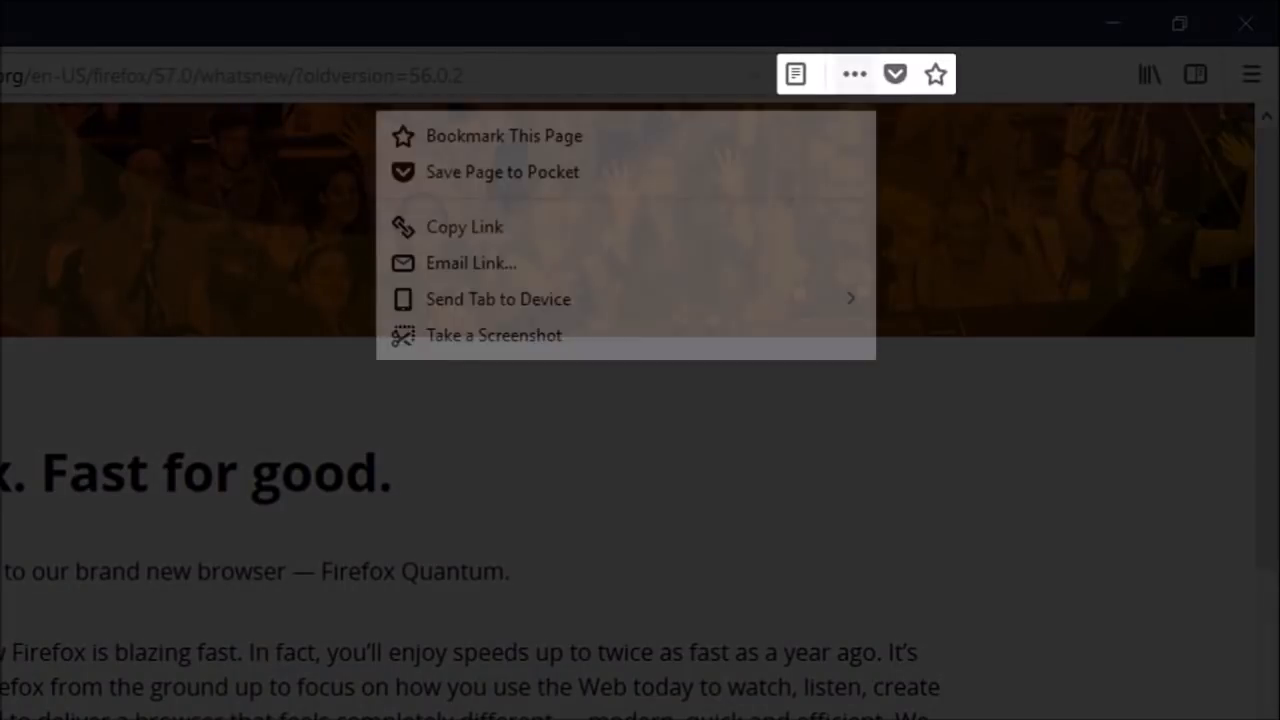